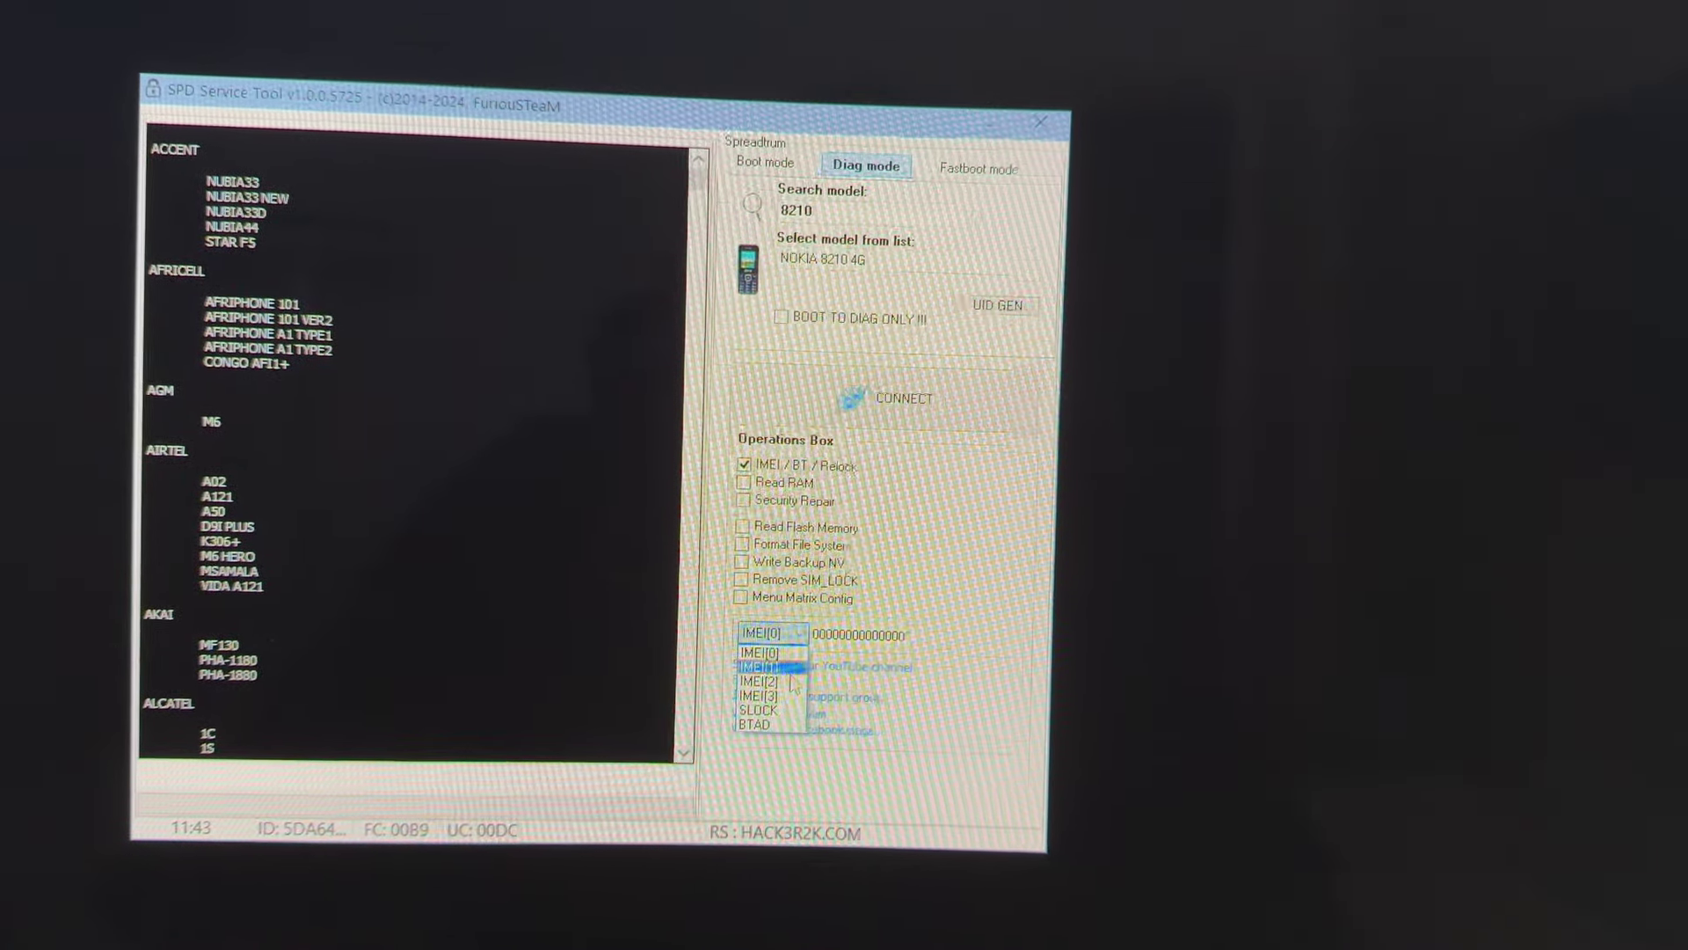
Select IMEI[0] from the IMEI dropdown for the Nokia 8210 4G.
click(808, 643)
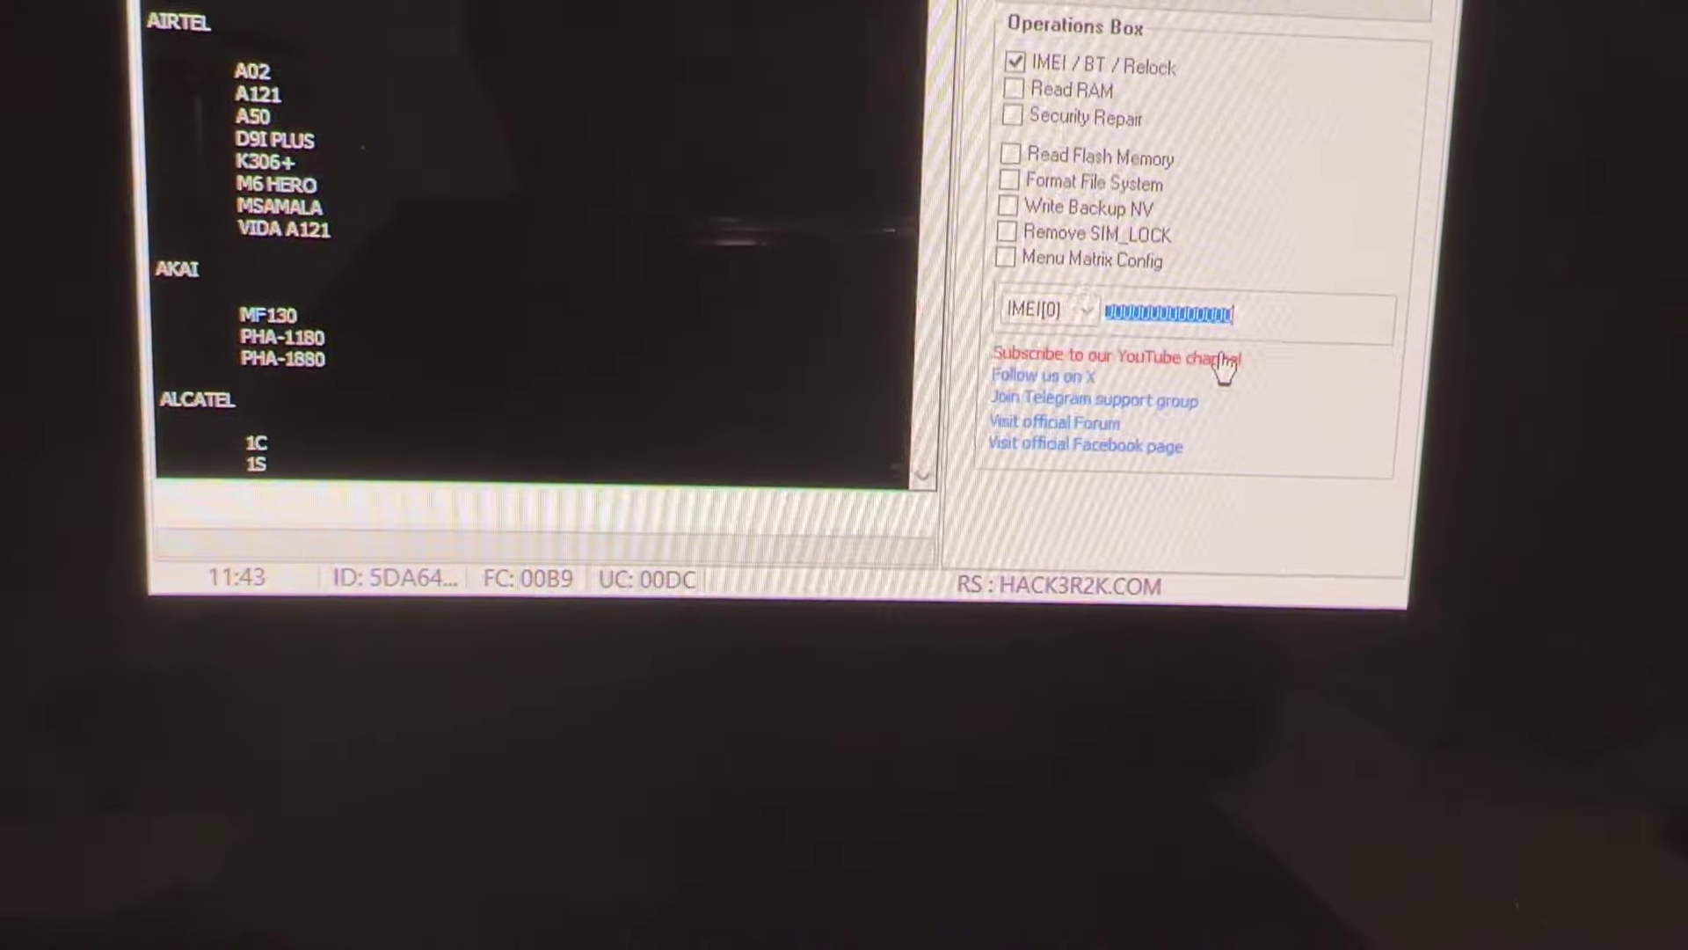
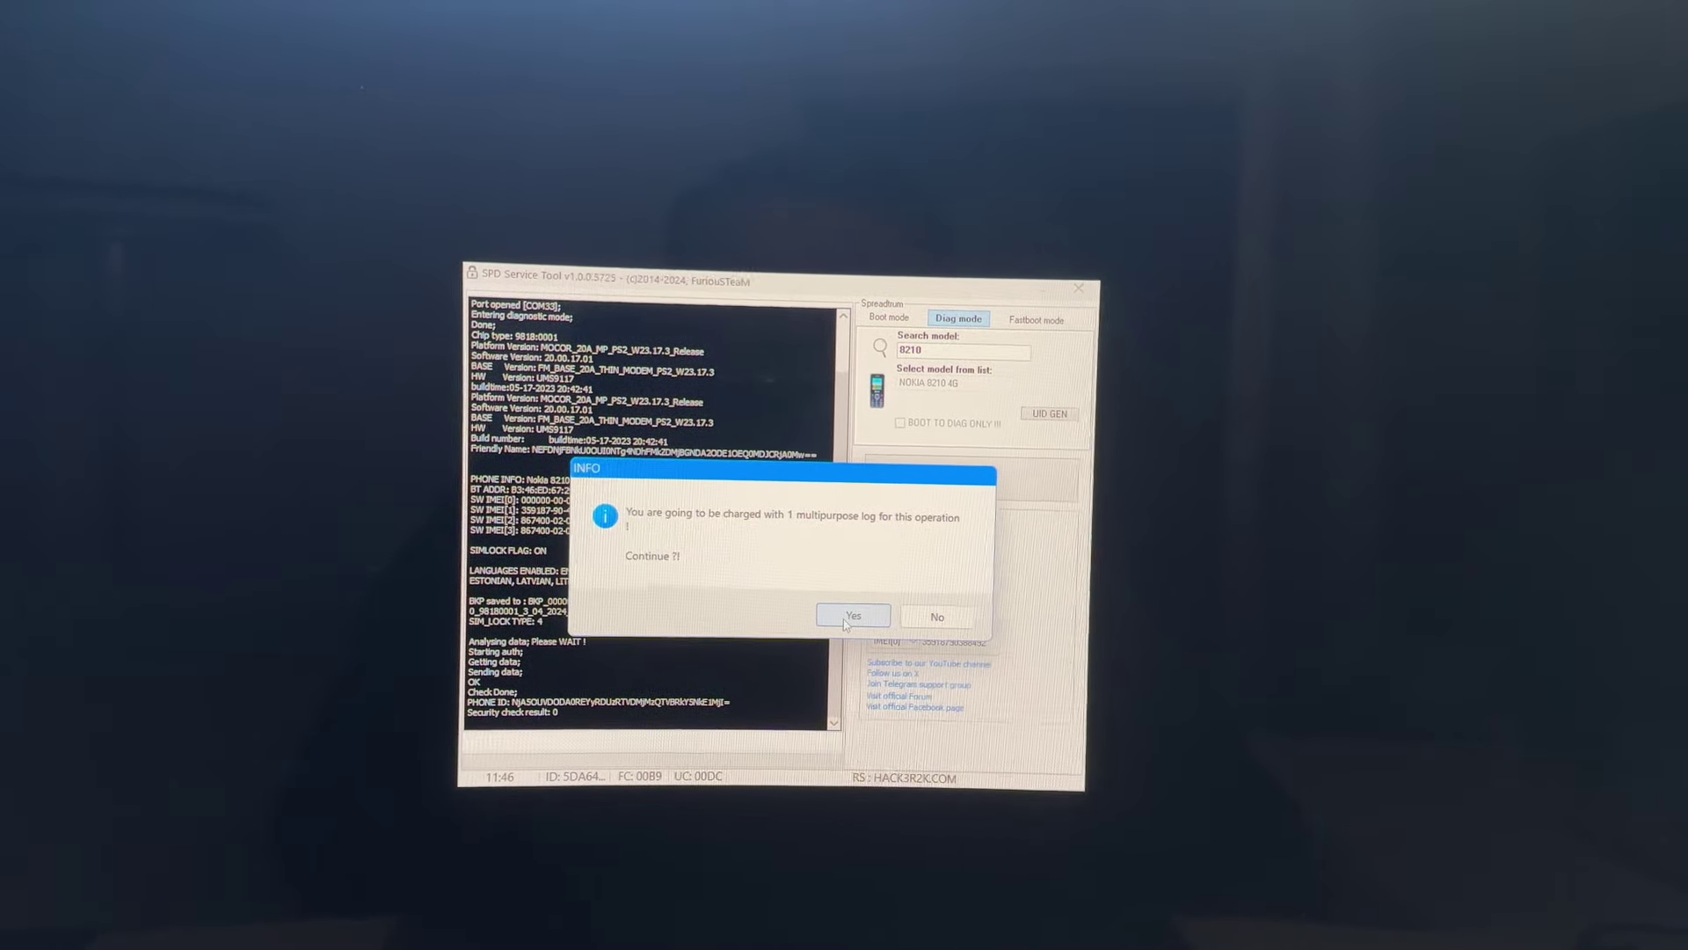
Confirm the credit charge with Yes in the INFO dialog.
click(839, 623)
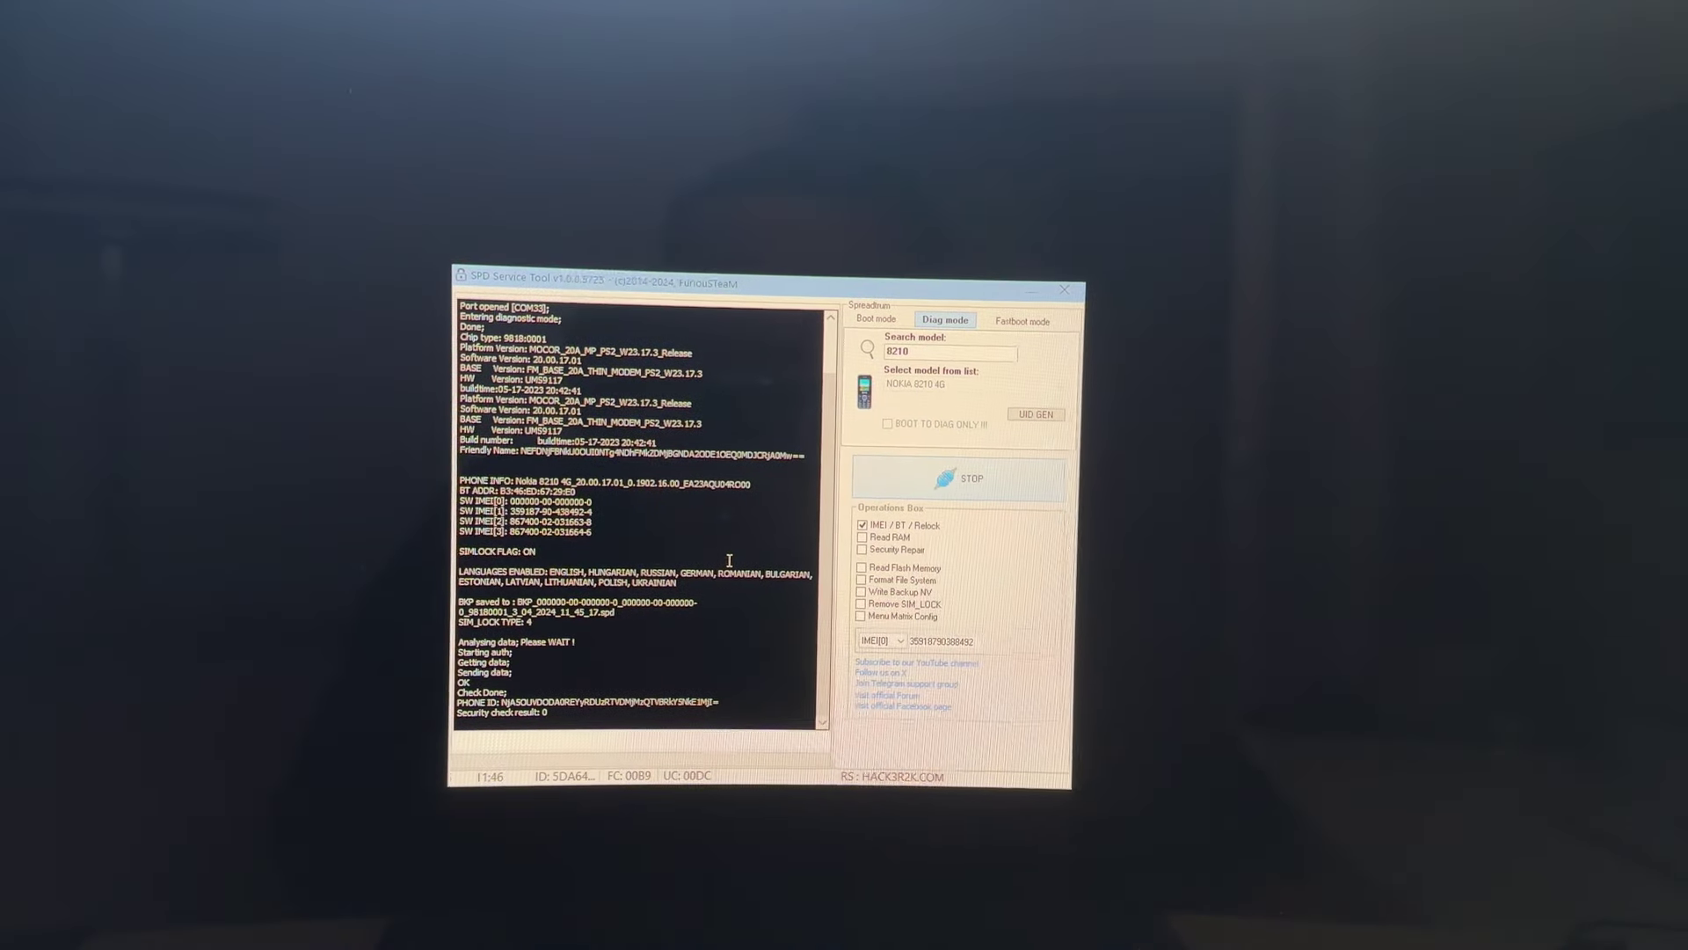